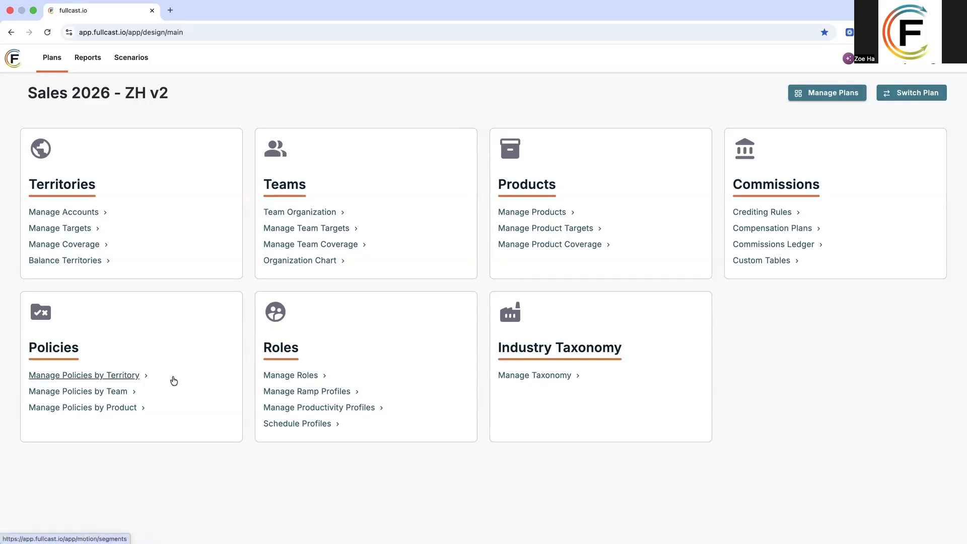
# Open account management for territories, expand AMER, its Enterprise segment and APAC, and show the Enterprise accounts
pyautogui.click(91, 213)
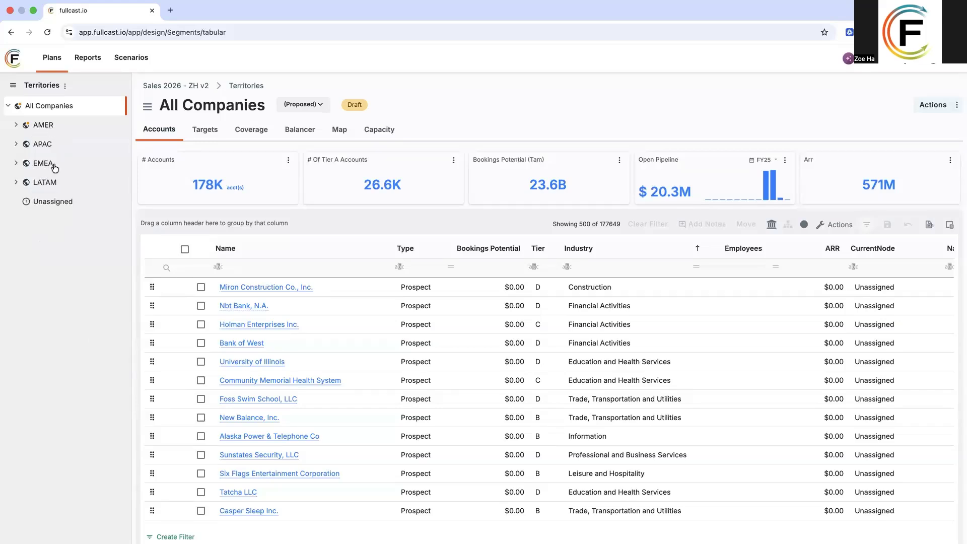
pyautogui.click(16, 125)
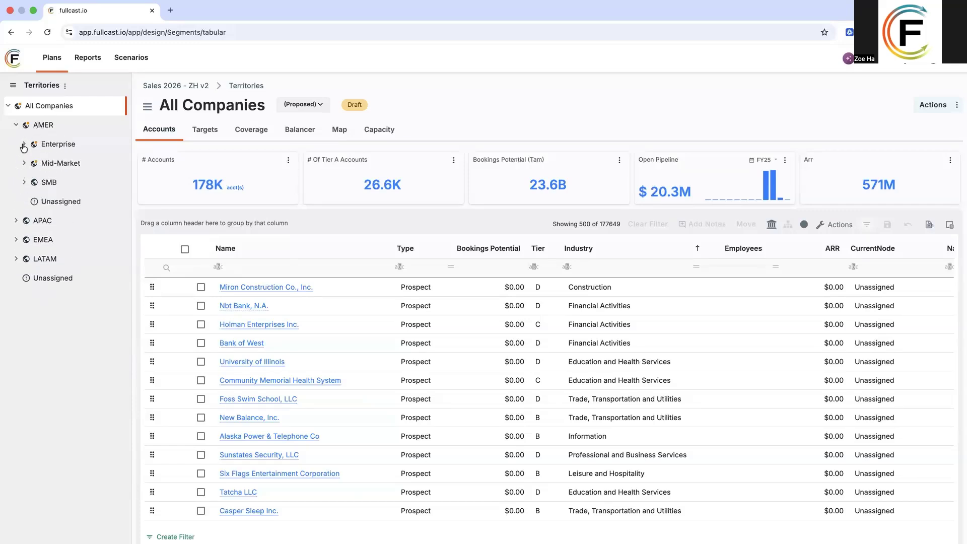
pyautogui.click(24, 145)
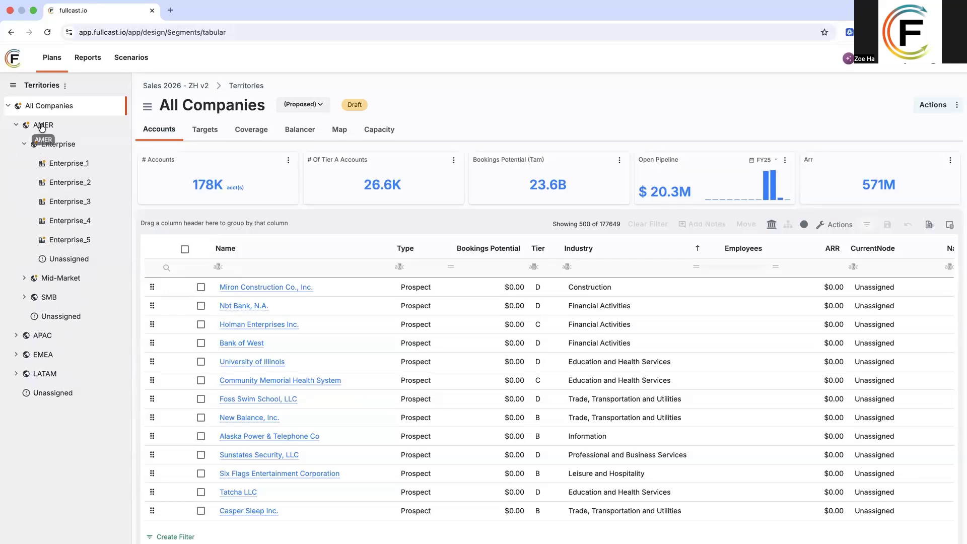
pyautogui.click(17, 335)
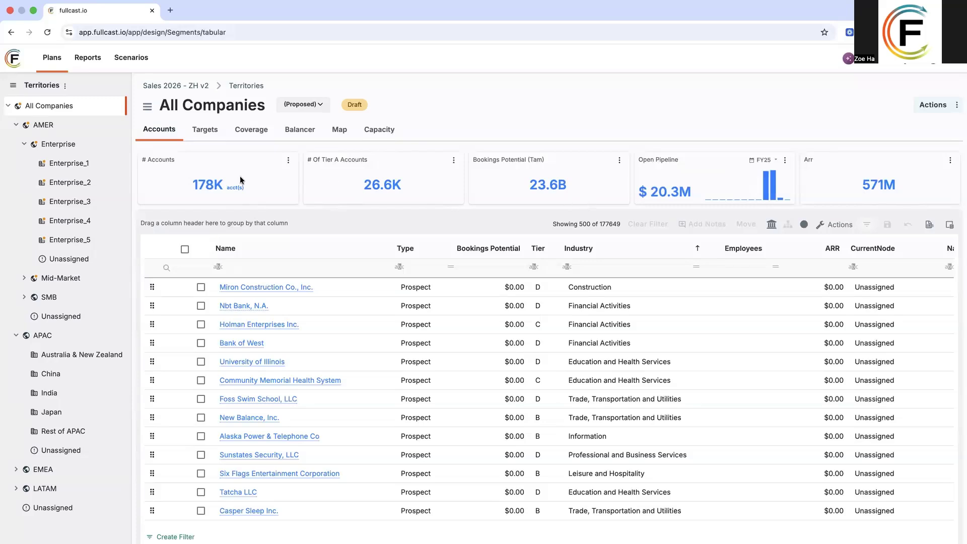
pyautogui.click(75, 150)
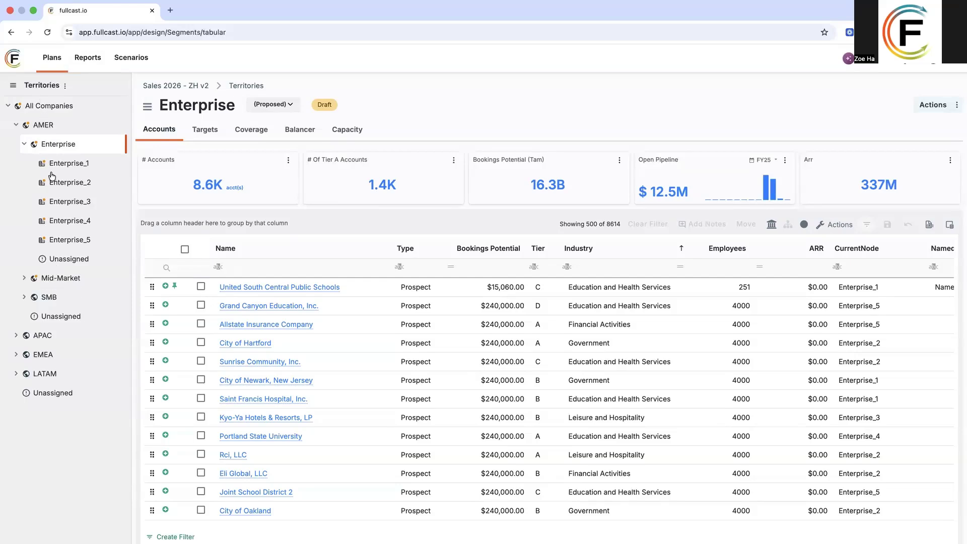
# Open the AMER territory's hierarchy for editing and review its bucket criteria based on Employees
pyautogui.click(45, 125)
pyautogui.click(66, 86)
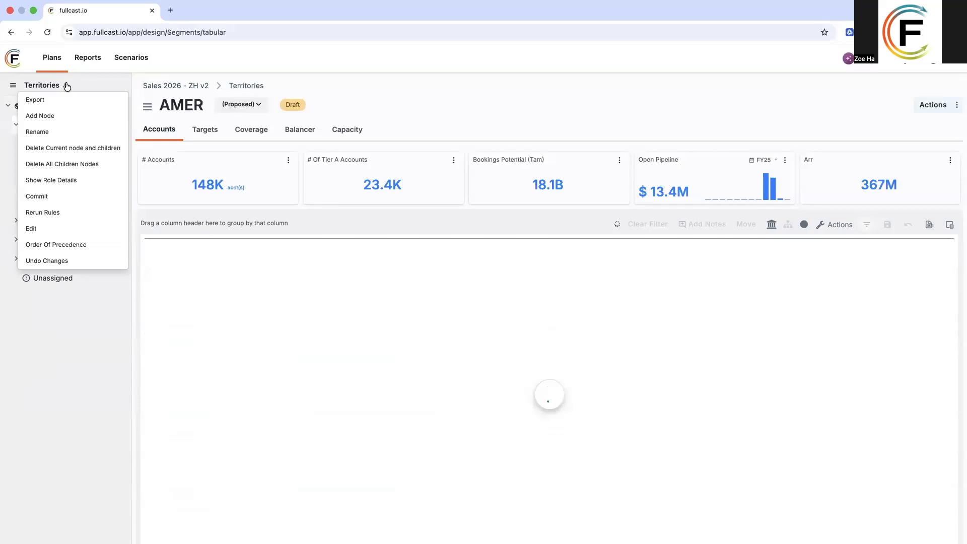
pyautogui.click(43, 228)
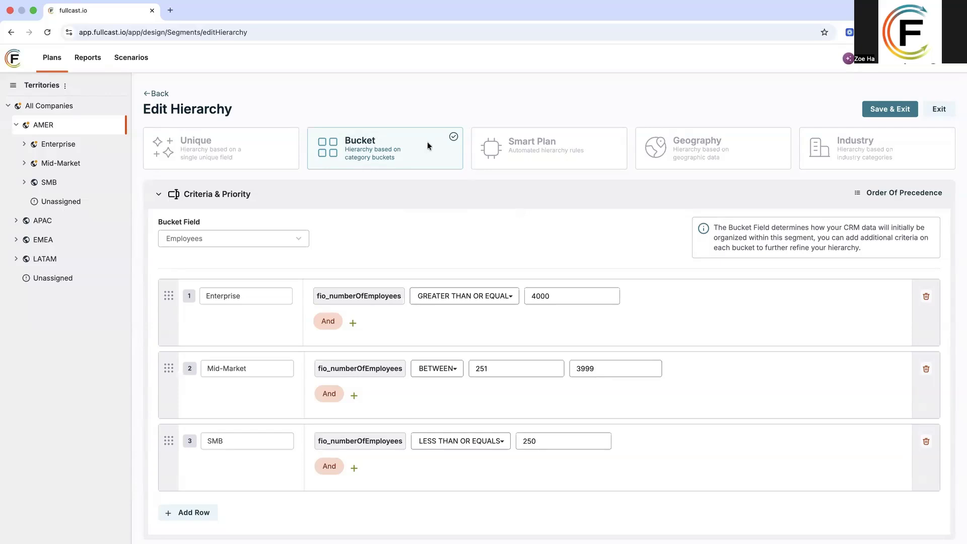
pyautogui.scroll(-2, 434, 235)
pyautogui.scroll(2, 435, 236)
# Open the map of the SMB segment's geography hierarchy and show the United States at state level
pyautogui.click(49, 182)
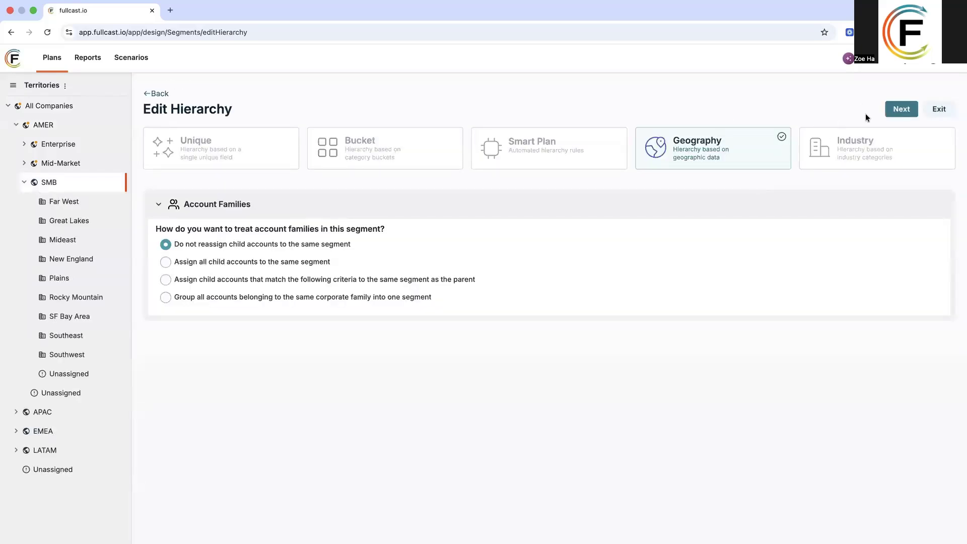
pyautogui.click(894, 111)
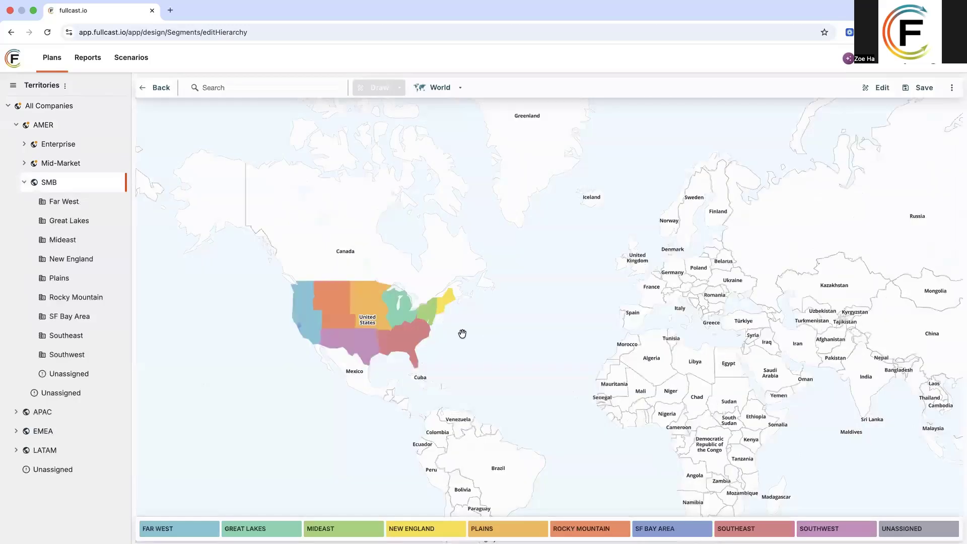
pyautogui.scroll(3, 467, 353)
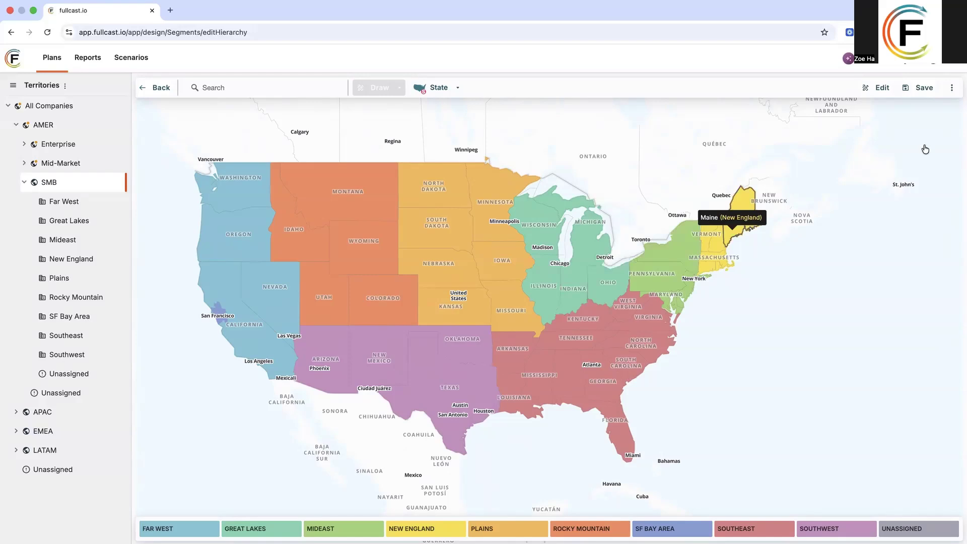
# Apply ARR as the heat map metric on the SMB territory map
pyautogui.click(952, 90)
pyautogui.click(914, 102)
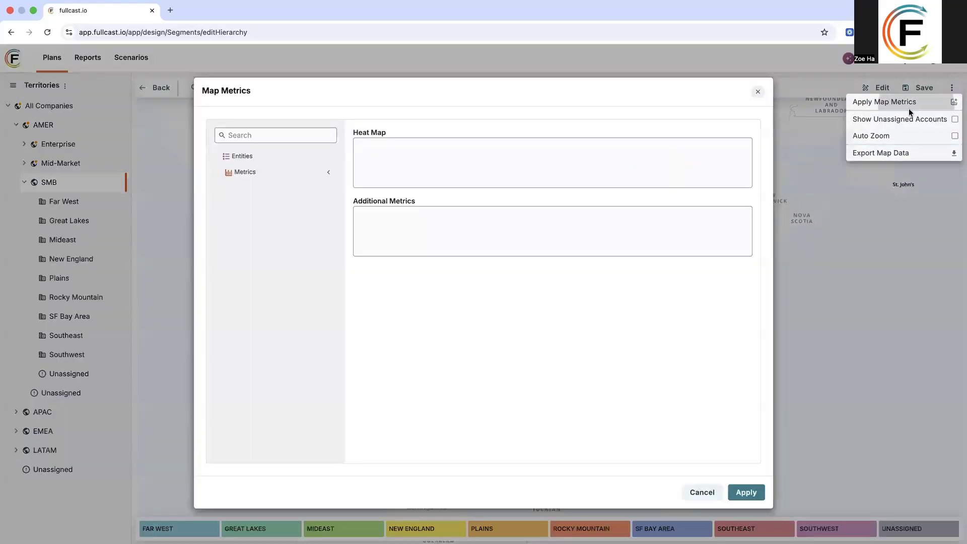
pyautogui.moveTo(246, 334); pyautogui.dragTo(398, 164)
pyautogui.click(738, 491)
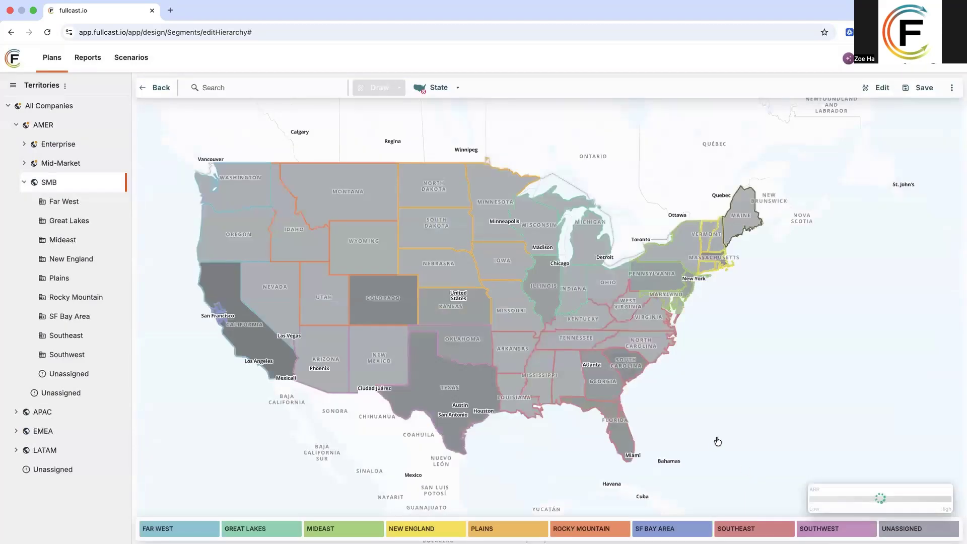
pyautogui.moveTo(584, 417); pyautogui.dragTo(695, 426)
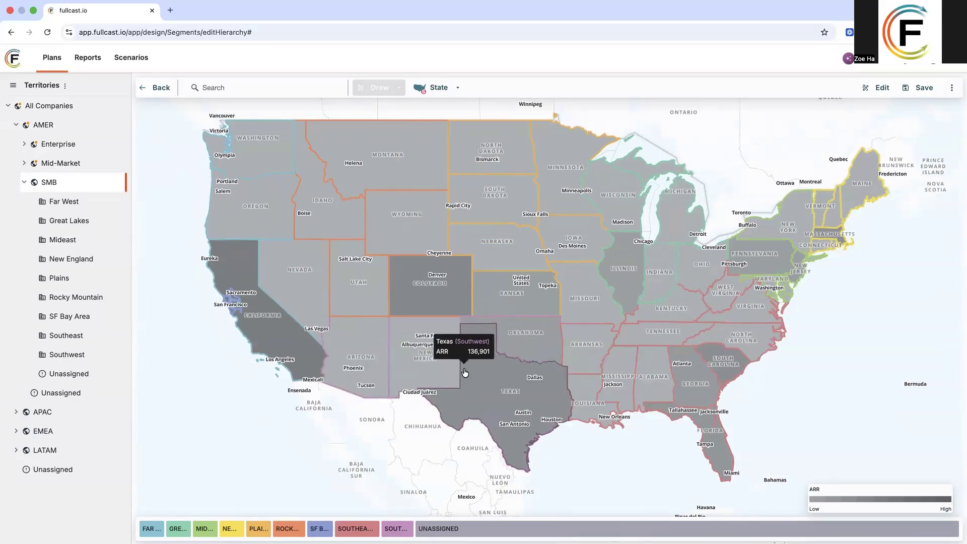
# Leave the SMB map and review the Enterprise segment's Smart Plan configuration and balancing criteria
pyautogui.click(157, 89)
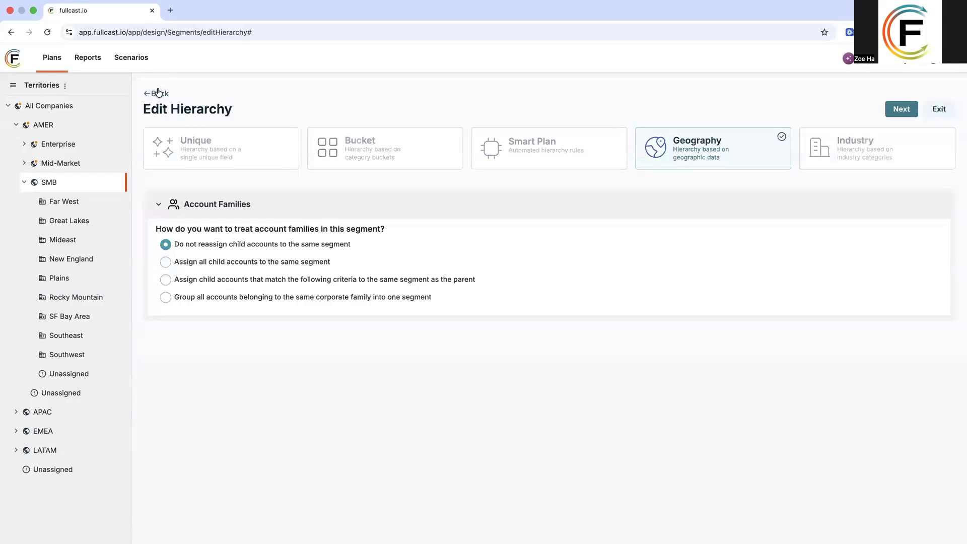
pyautogui.click(58, 144)
pyautogui.scroll(-2, 701, 300)
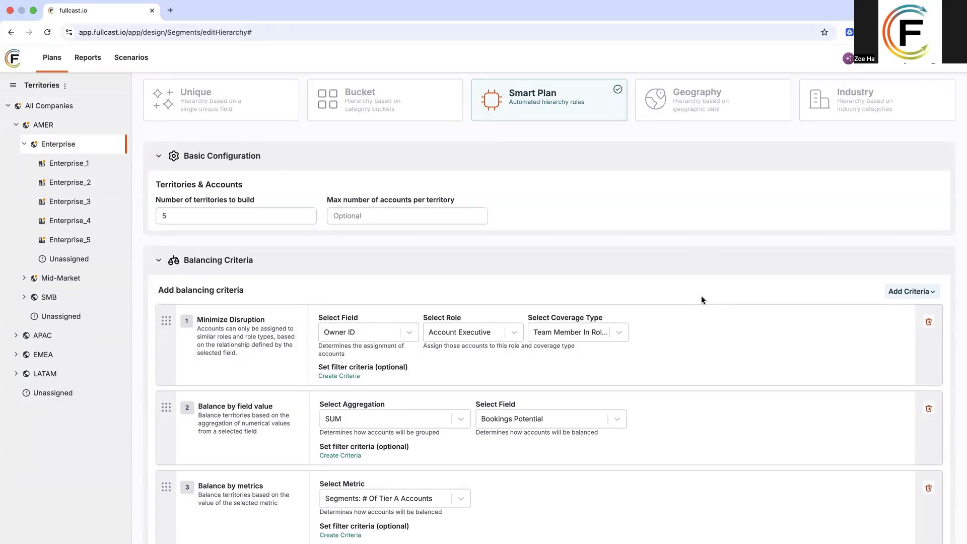
pyautogui.scroll(-2, 701, 295)
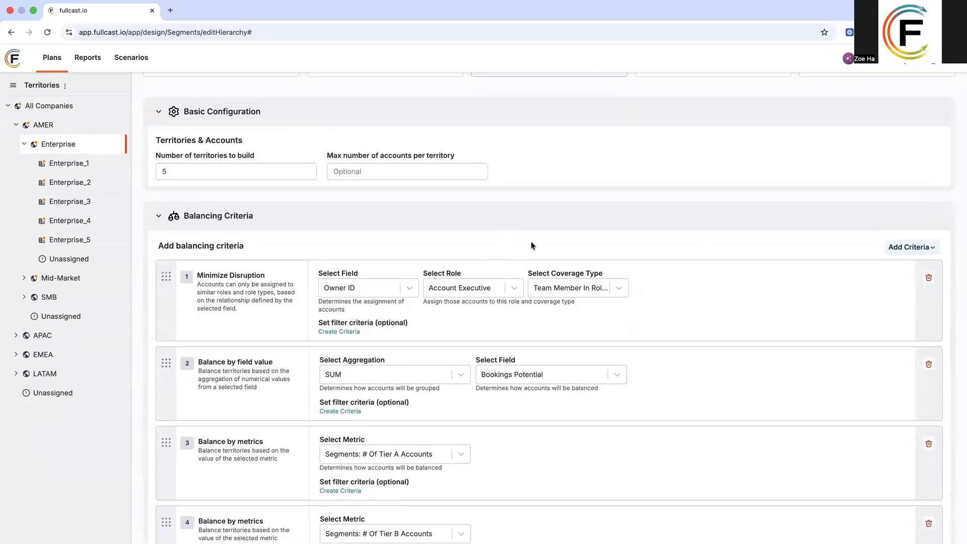
pyautogui.scroll(-1, 520, 243)
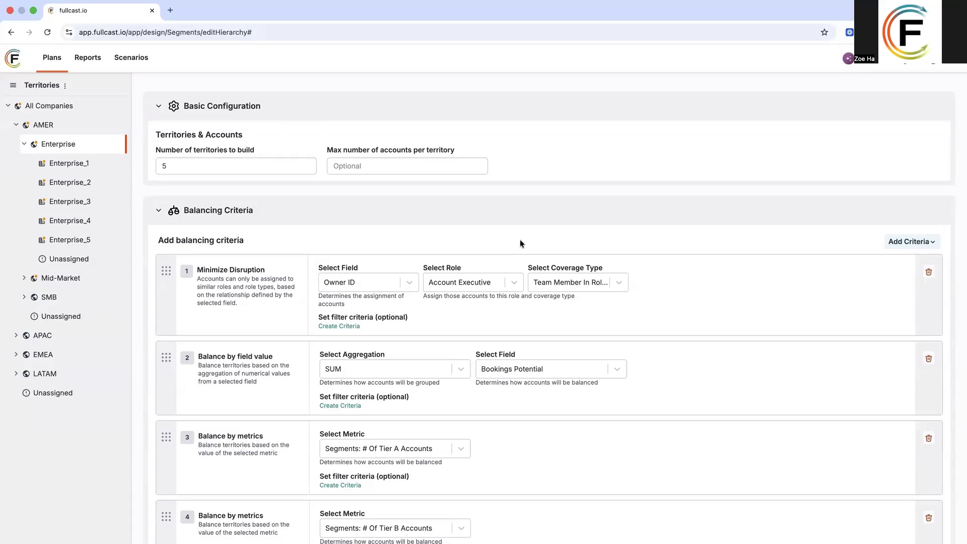
pyautogui.scroll(3, 544, 244)
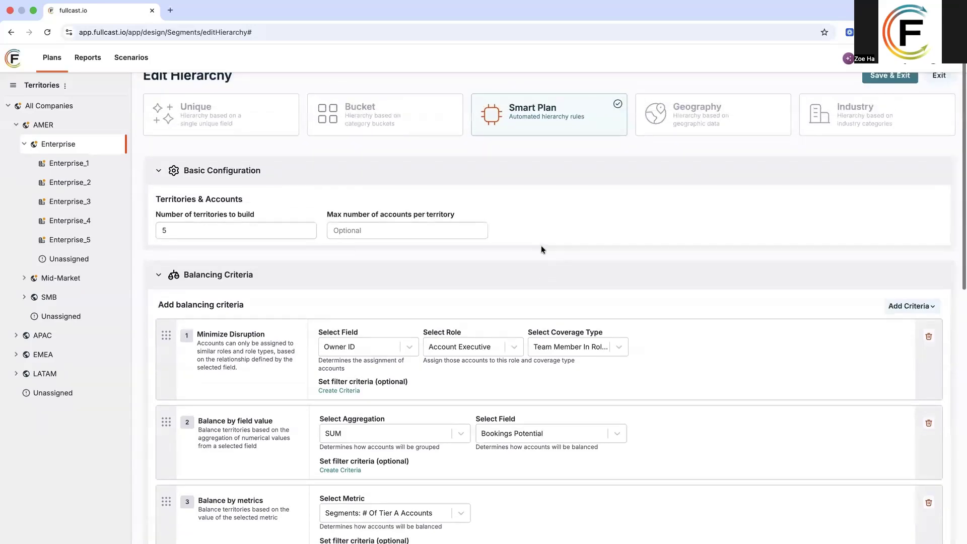
# Set the number of territories to build for the Enterprise Smart Plan to 10
pyautogui.scroll(-2, 540, 246)
pyautogui.scroll(-1, 158, 180)
pyautogui.click(184, 162)
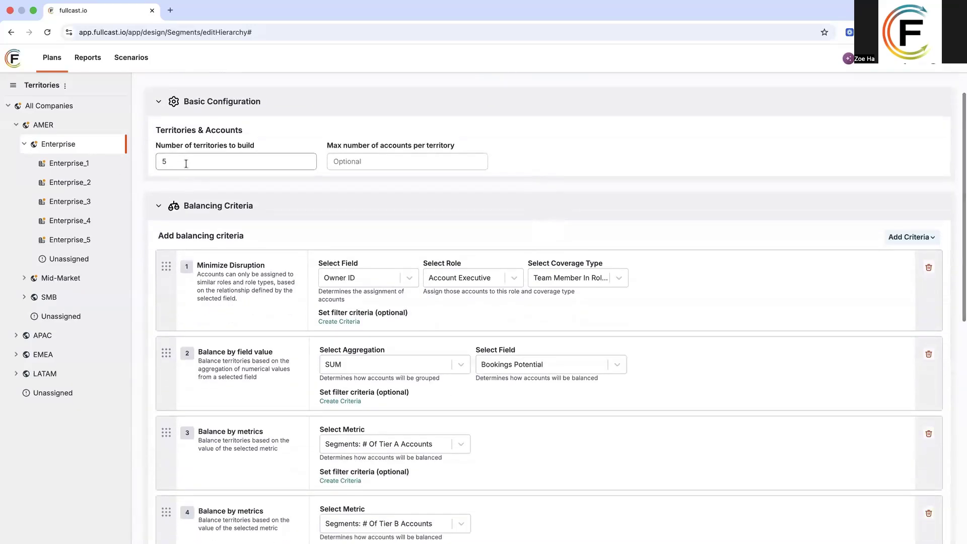
pyautogui.doubleClick(164, 163)
pyautogui.write('10')
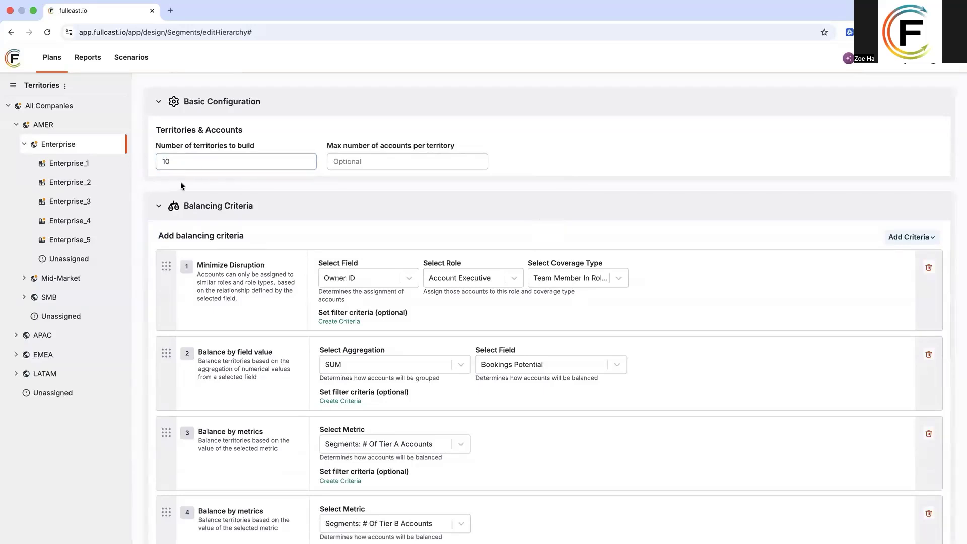
# Examine the Smart Plan balancing criteria for Enterprise and leave the hierarchy editor without saving
pyautogui.scroll(-3, 179, 186)
pyautogui.scroll(1, 652, 146)
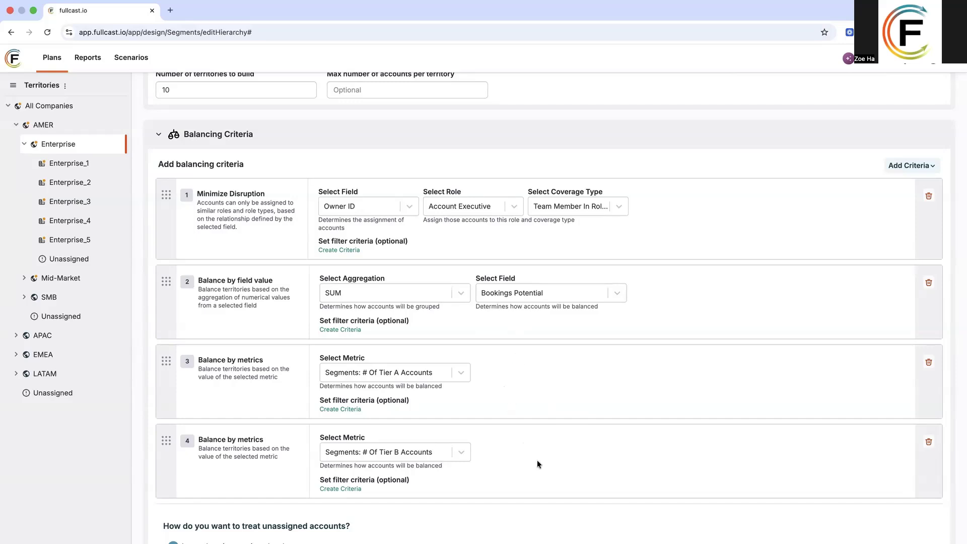
pyautogui.scroll(1, 532, 456)
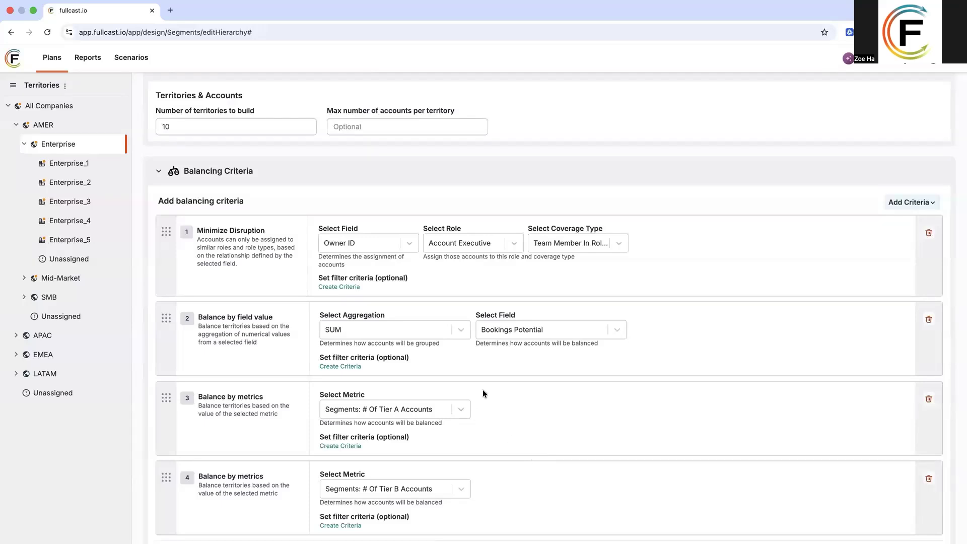
pyautogui.scroll(3, 546, 180)
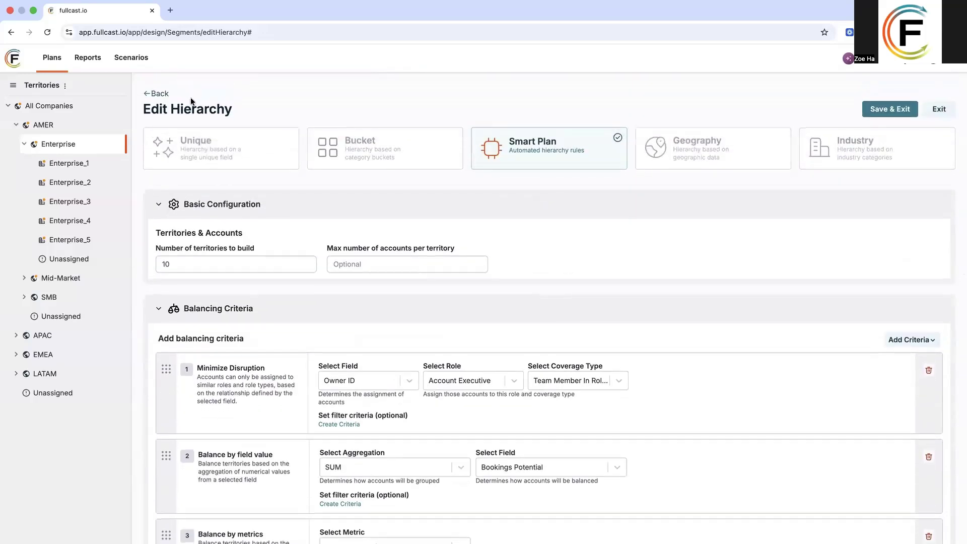
pyautogui.click(160, 94)
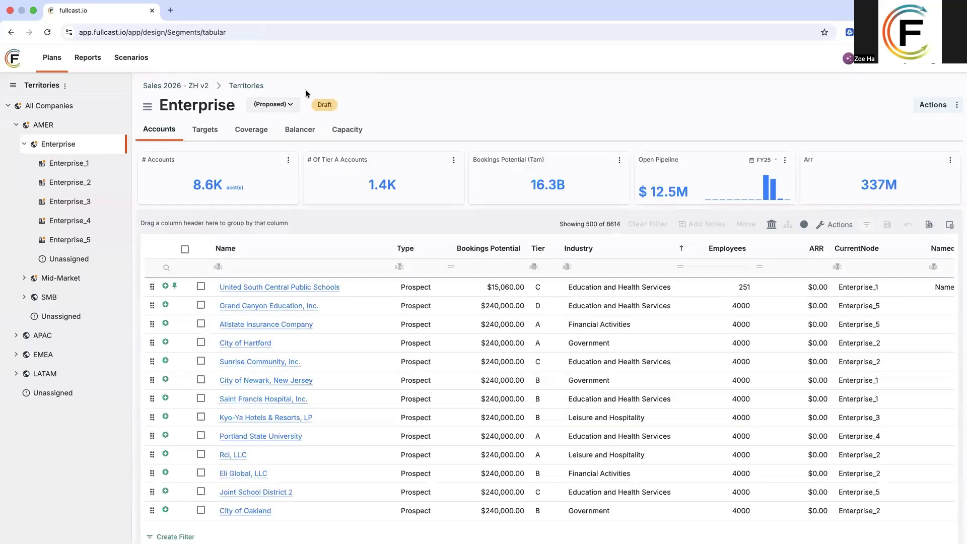
# Switch the Enterprise accounts to the Difference view and examine the changed metrics and account assignments
pyautogui.click(287, 106)
pyautogui.click(269, 154)
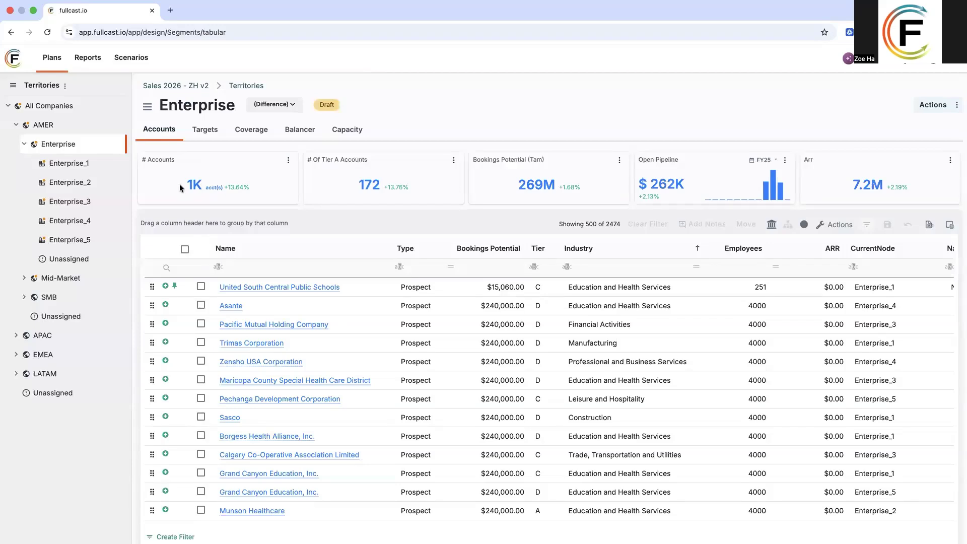
pyautogui.moveTo(184, 188); pyautogui.dragTo(215, 185)
pyautogui.click(222, 188)
pyautogui.scroll(-2, 309, 438)
pyautogui.scroll(2, 596, 321)
pyautogui.hscroll(3, 763, 311)
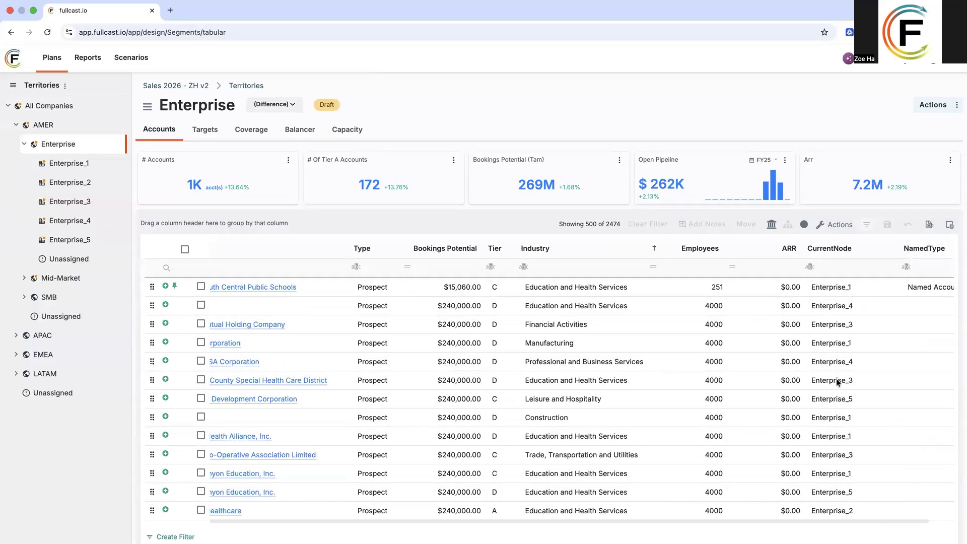
pyautogui.hscroll(-2, 798, 328)
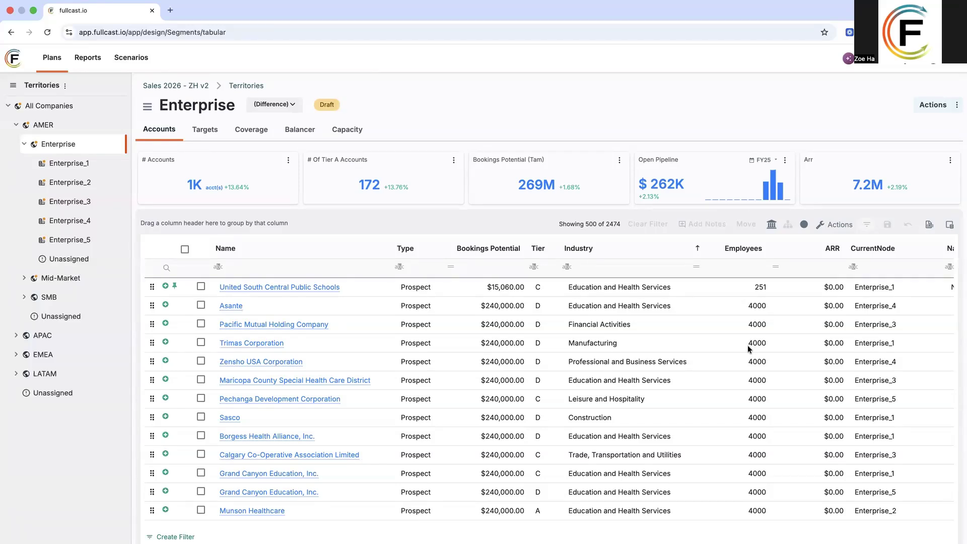
pyautogui.click(70, 87)
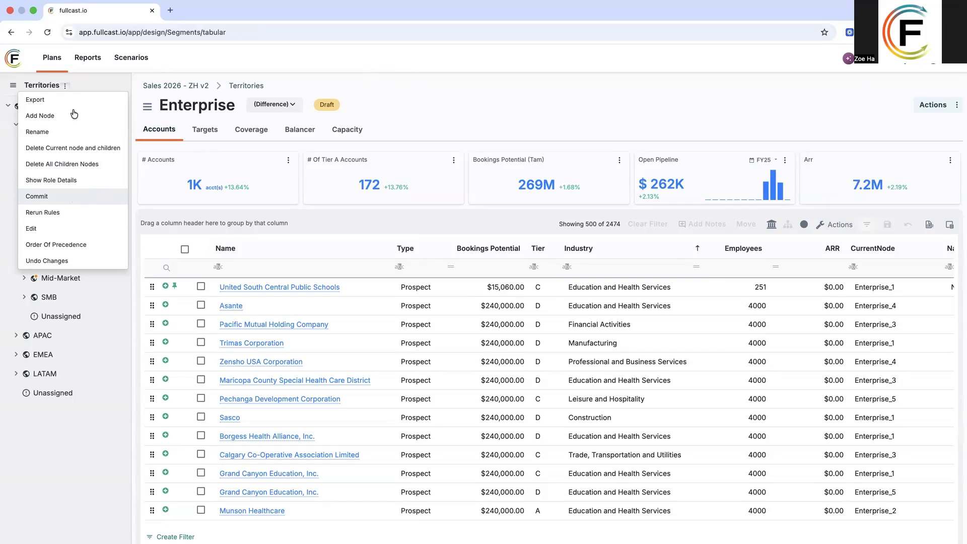
pyautogui.click(68, 86)
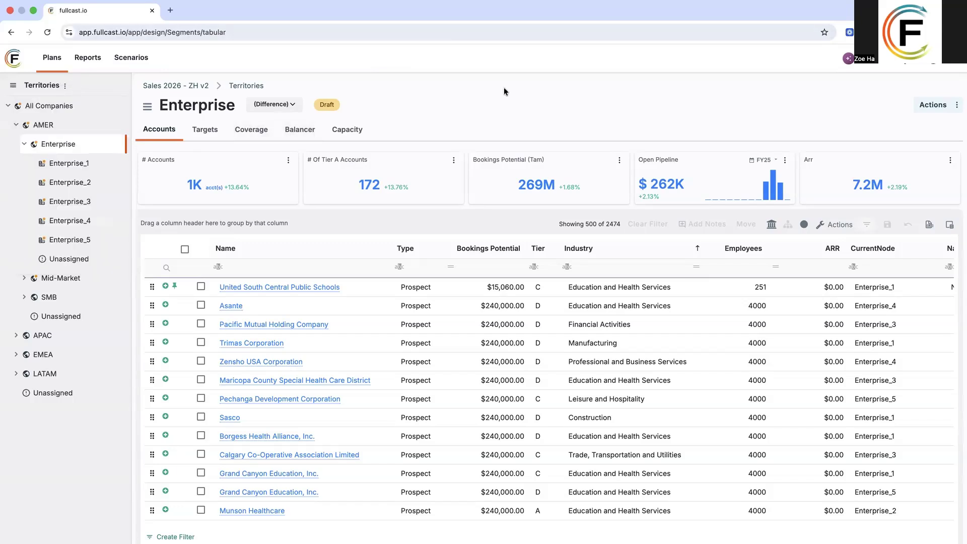
# View the Enterprise segment's targets and open the coverage assignments of Enterprise_1
pyautogui.click(220, 132)
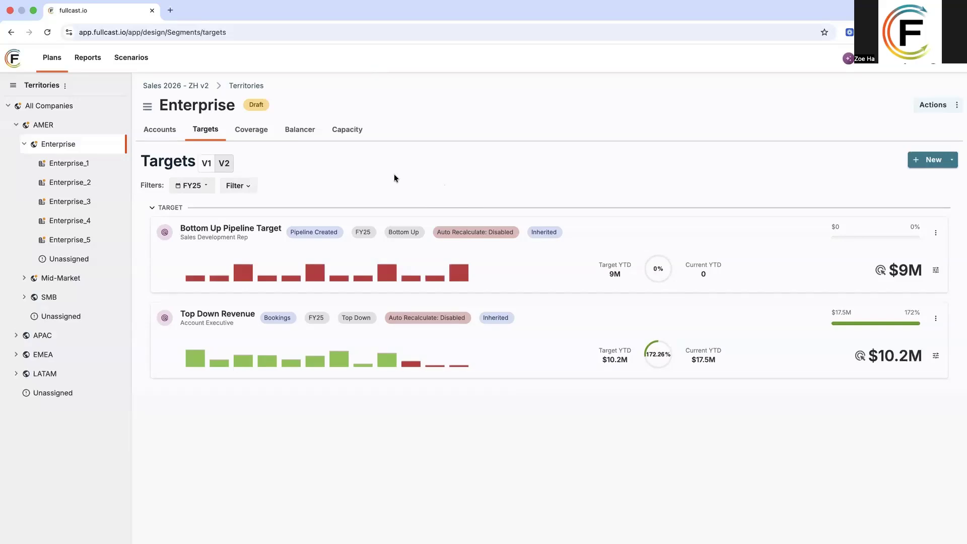
pyautogui.click(251, 137)
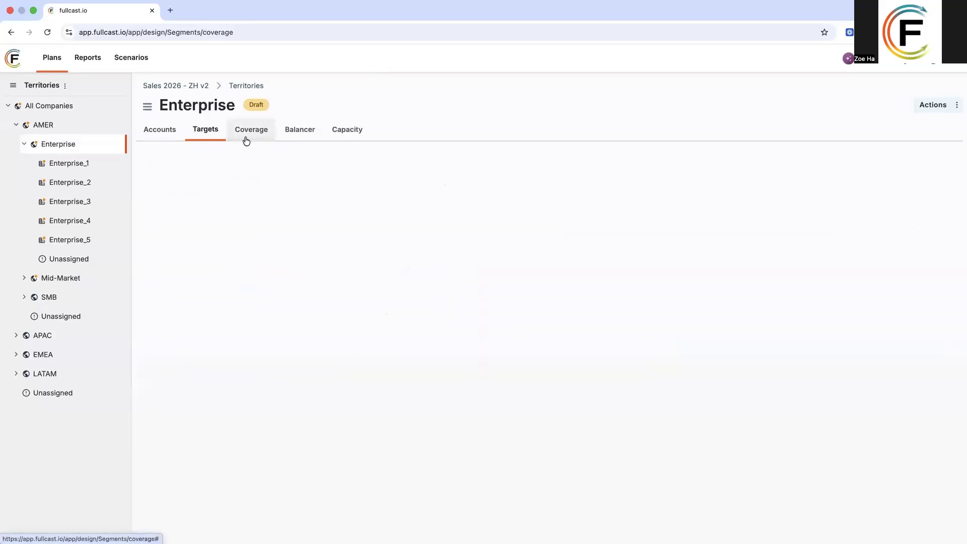
pyautogui.click(67, 164)
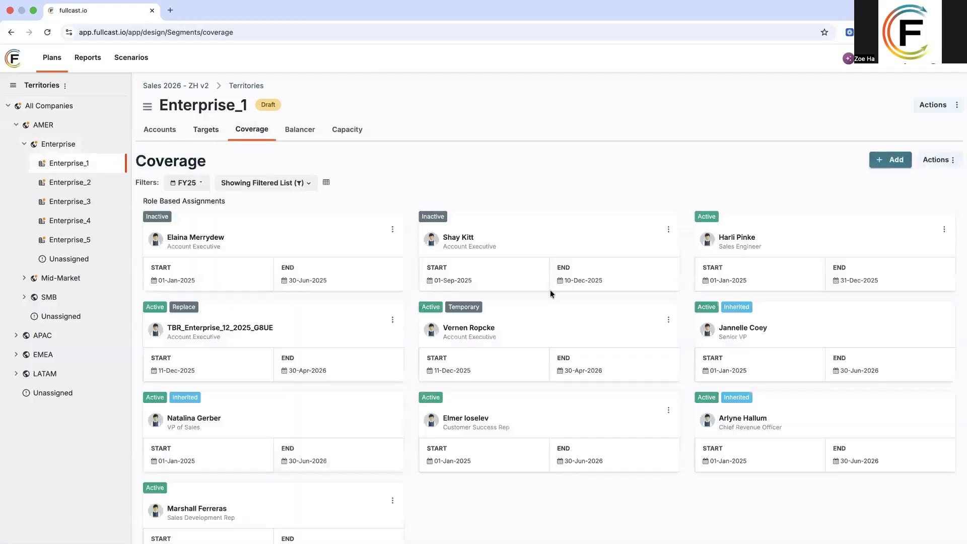
# Filter the Enterprise_1 coverage by the roles Account Executive, Sales Engineer and Customer Success Rep
pyautogui.click(247, 183)
pyautogui.click(514, 306)
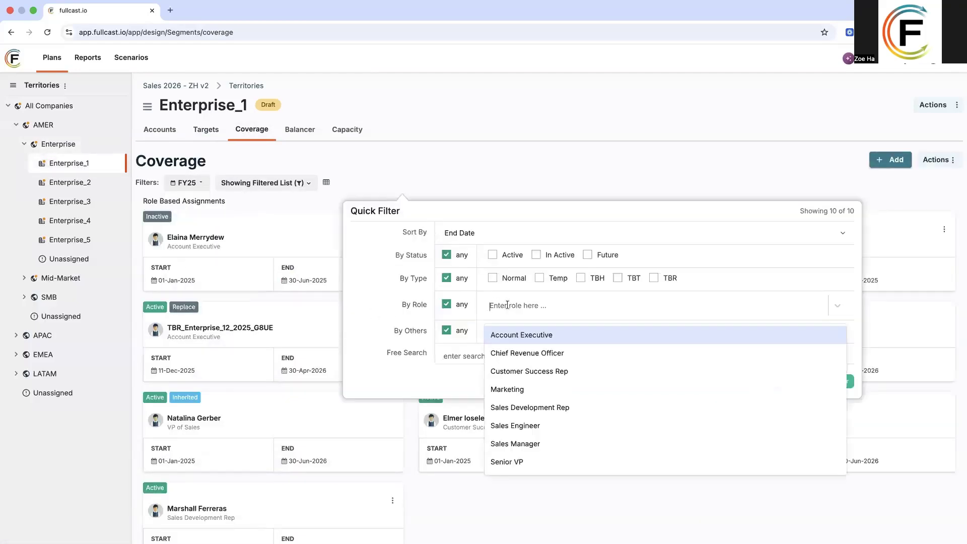
pyautogui.click(535, 335)
pyautogui.click(529, 407)
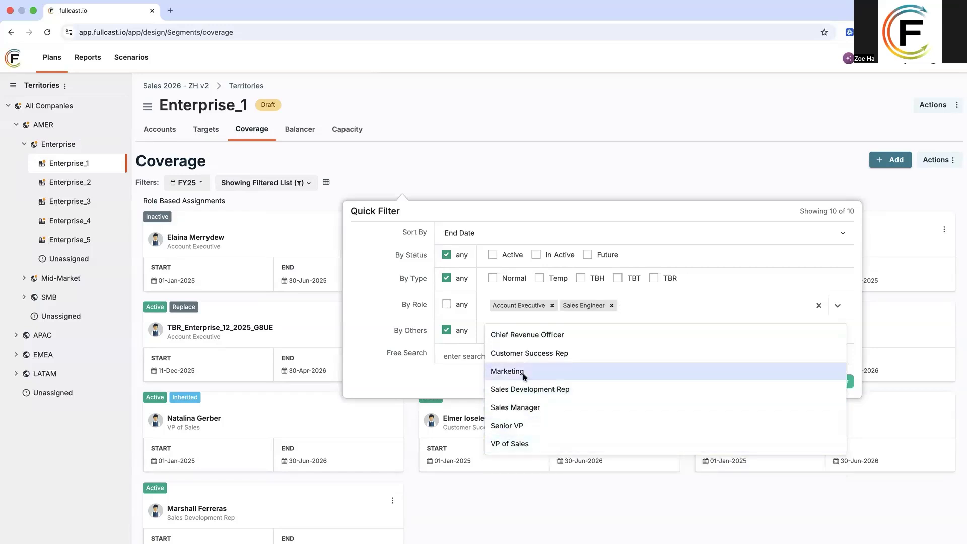
pyautogui.click(537, 357)
pyautogui.click(836, 381)
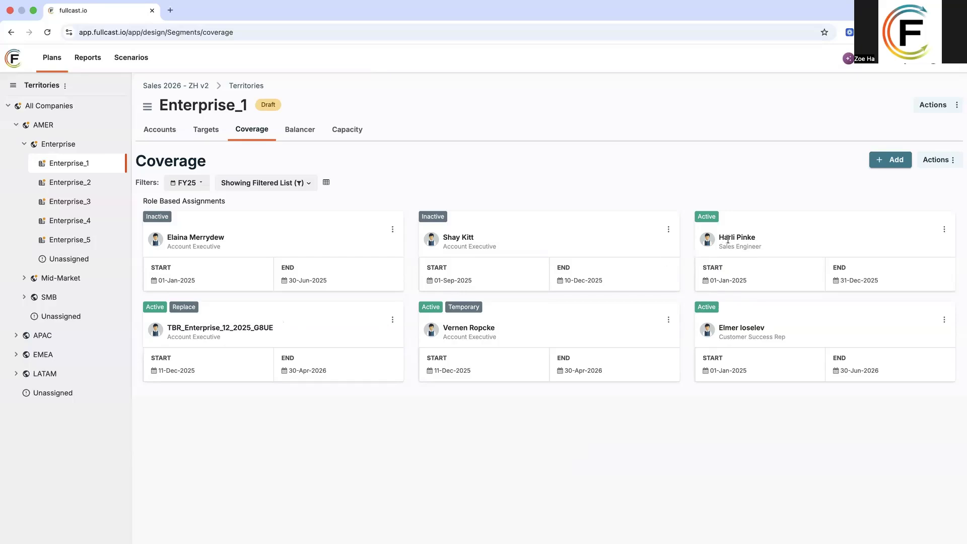
# Start ending the active Sales Engineer's coverage of Enterprise_1
pyautogui.click(944, 229)
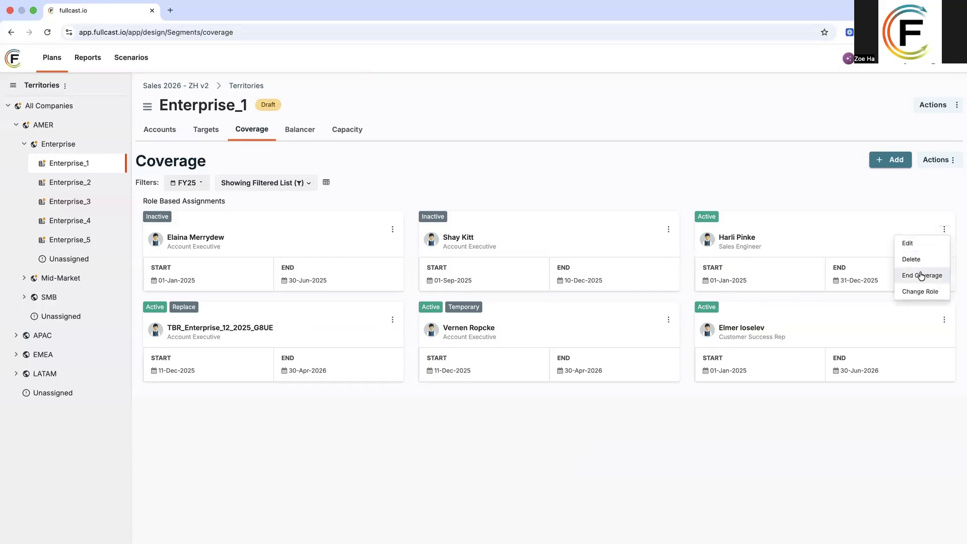
pyautogui.moveTo(921, 276); pyautogui.dragTo(821, 287)
pyautogui.click(944, 229)
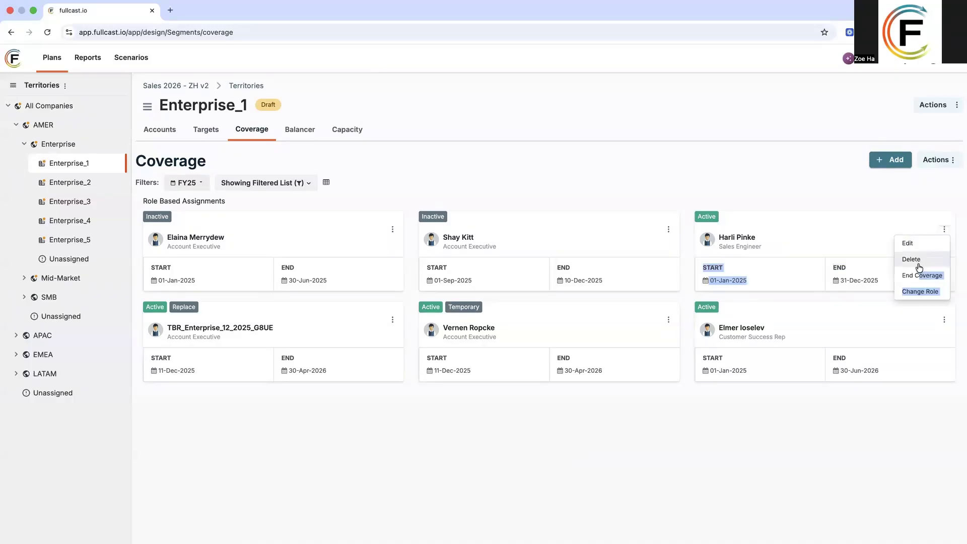
pyautogui.click(920, 275)
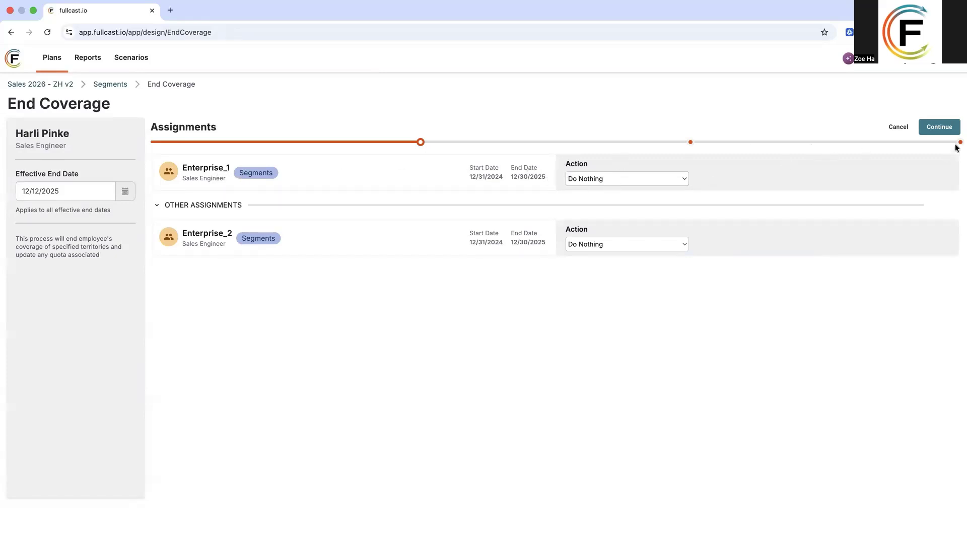
# Set the Enterprise_1 assignment to Permanent Coverage and choose a replacement assignee
pyautogui.click(665, 180)
pyautogui.click(629, 201)
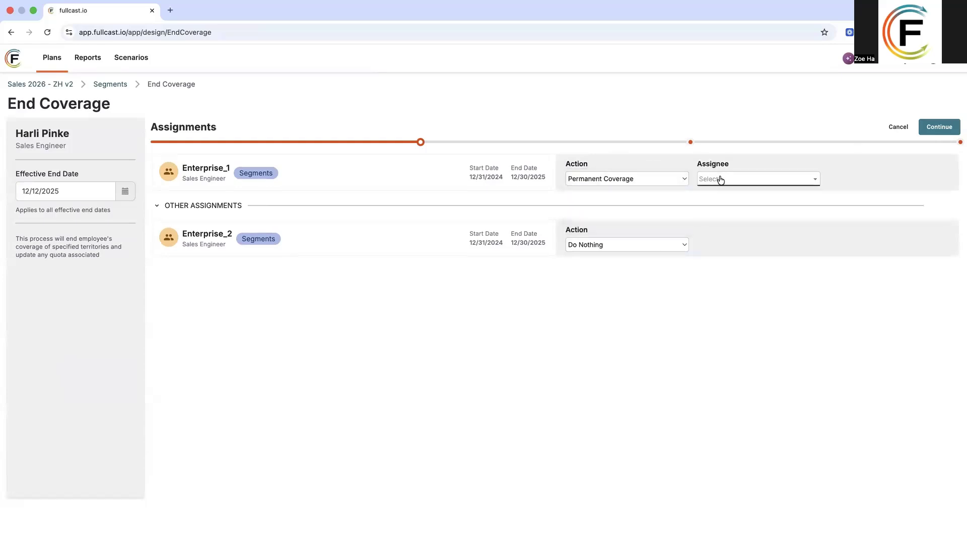
pyautogui.click(717, 185)
pyautogui.click(720, 237)
# Set the Enterprise_2 assignment to Temporary Coverage with a chosen assignee, then cancel the End Coverage process at Targets & Quotas
pyautogui.click(663, 245)
pyautogui.click(637, 279)
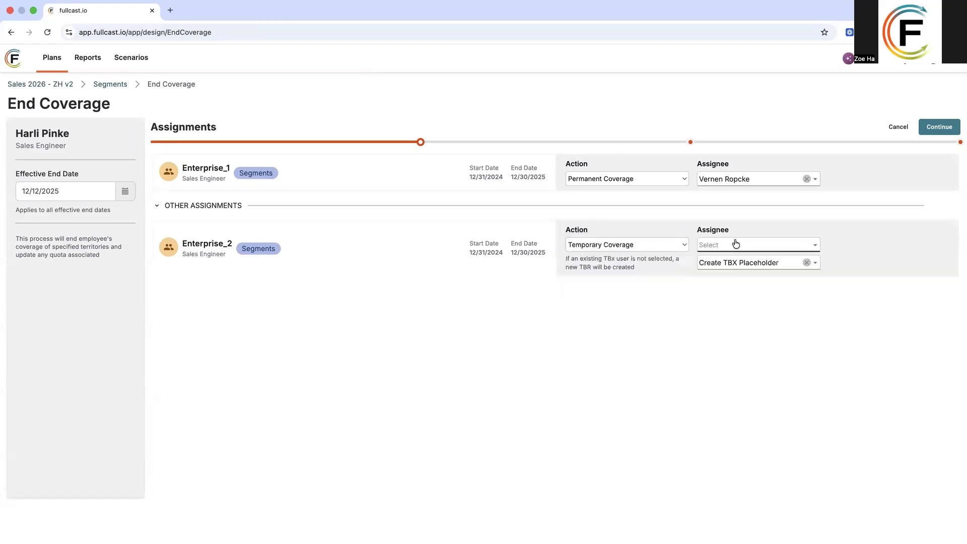
pyautogui.click(734, 245)
pyautogui.click(740, 324)
pyautogui.click(929, 125)
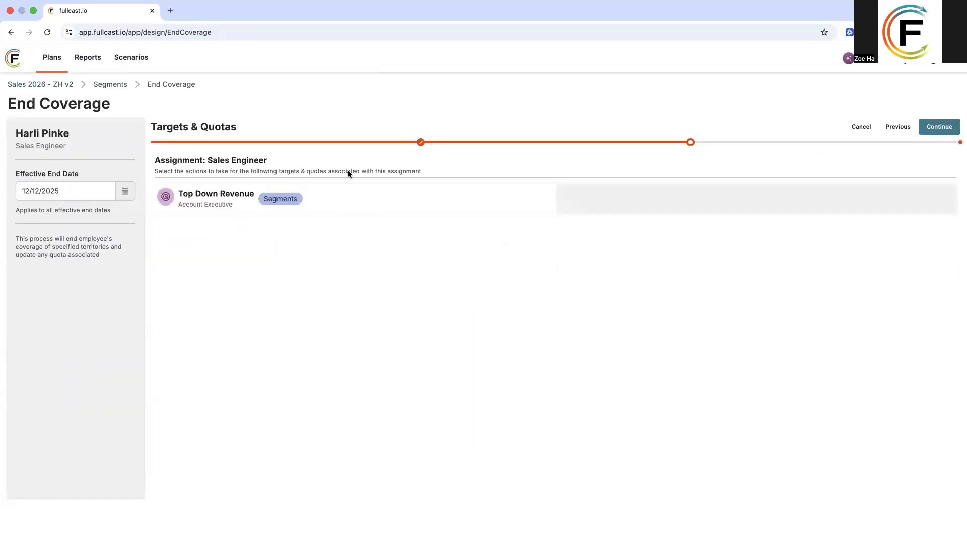
pyautogui.click(855, 129)
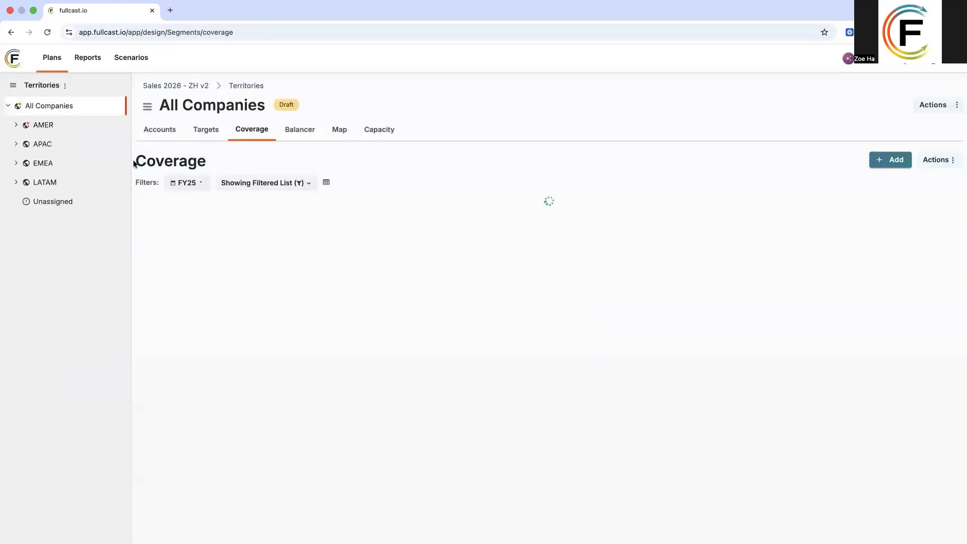
# Filter the capacity roles of AMER's Enterprise segment and examine the Account Executive role's capacity
pyautogui.click(51, 126)
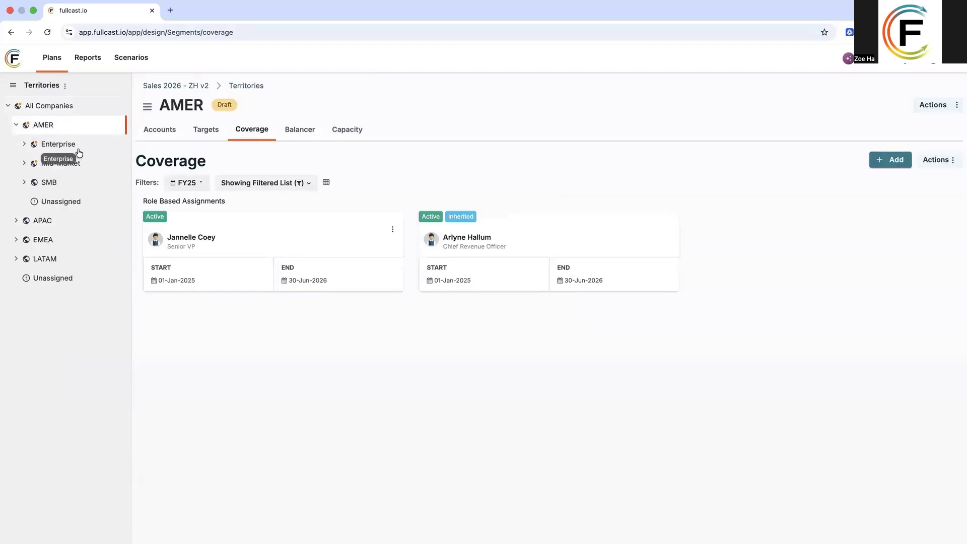
pyautogui.click(58, 145)
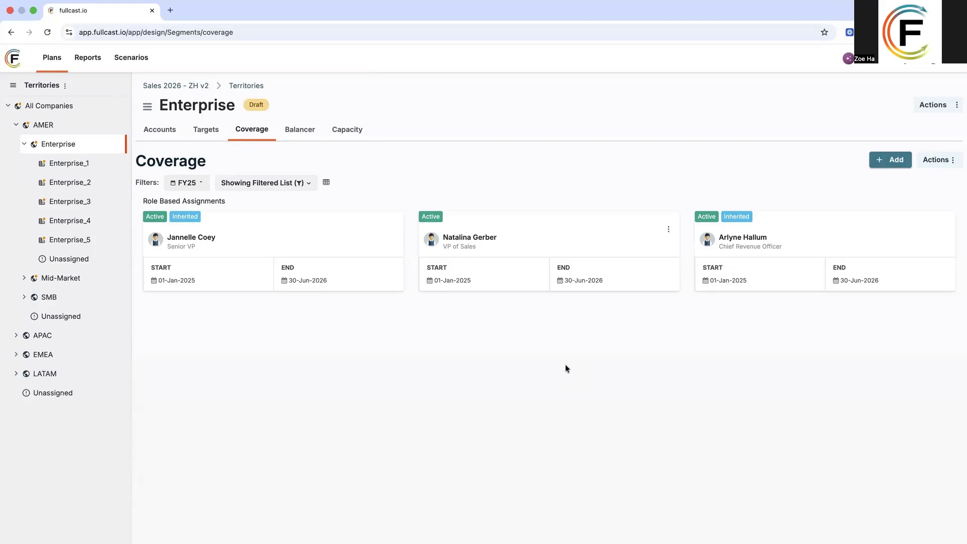
pyautogui.click(342, 135)
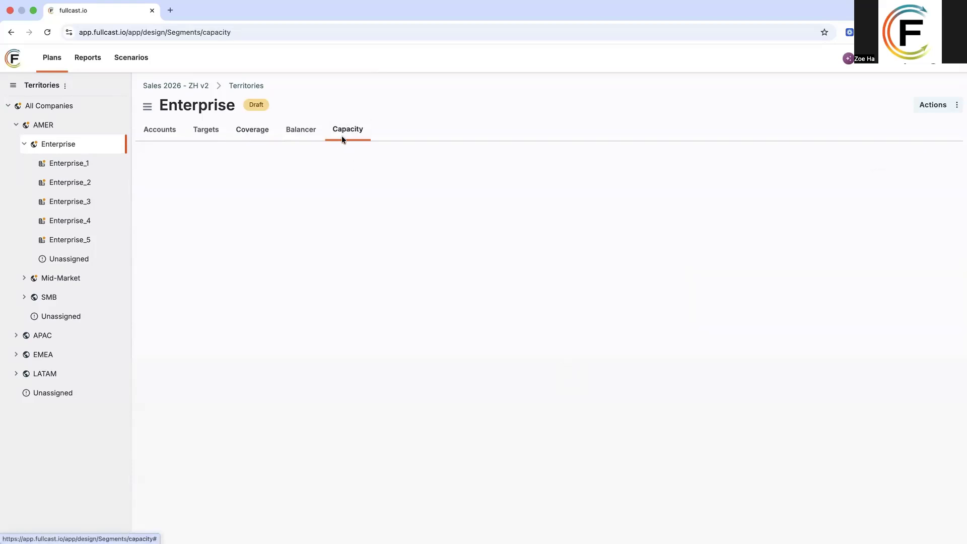
pyautogui.click(238, 183)
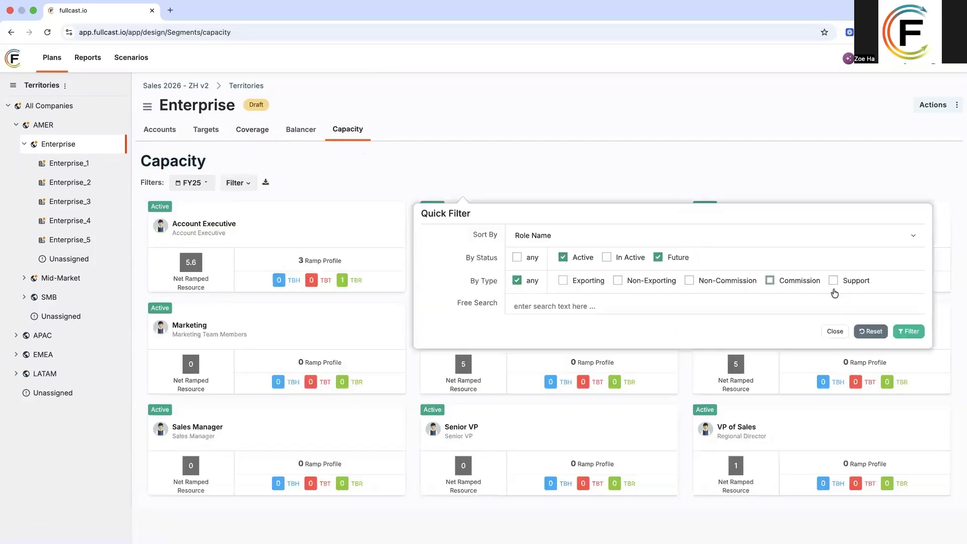
pyautogui.click(909, 331)
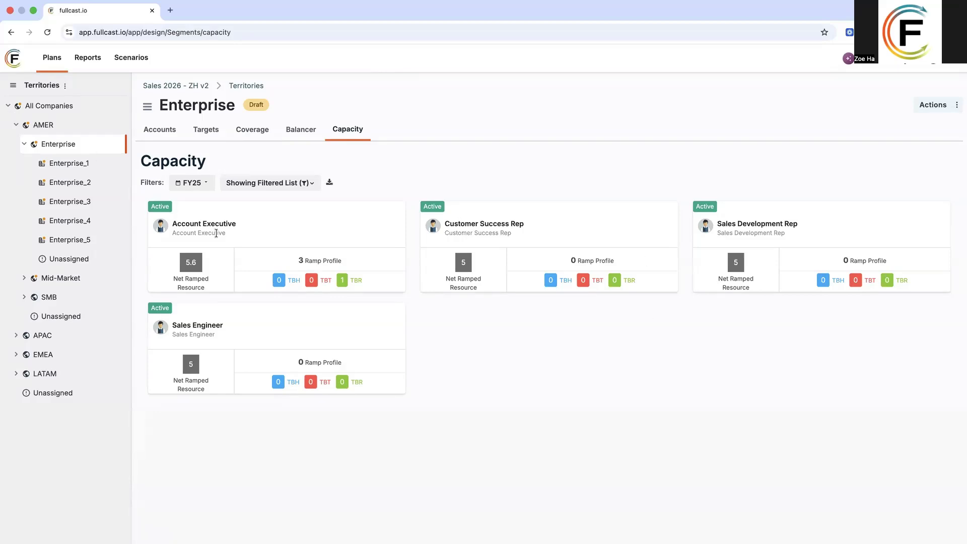
pyautogui.moveTo(176, 222); pyautogui.dragTo(242, 223)
pyautogui.click(240, 225)
pyautogui.click(235, 264)
# Open the plan's Available Policies list and examine the routing, compliance, data and sales process policies down to Holdouts
pyautogui.click(47, 64)
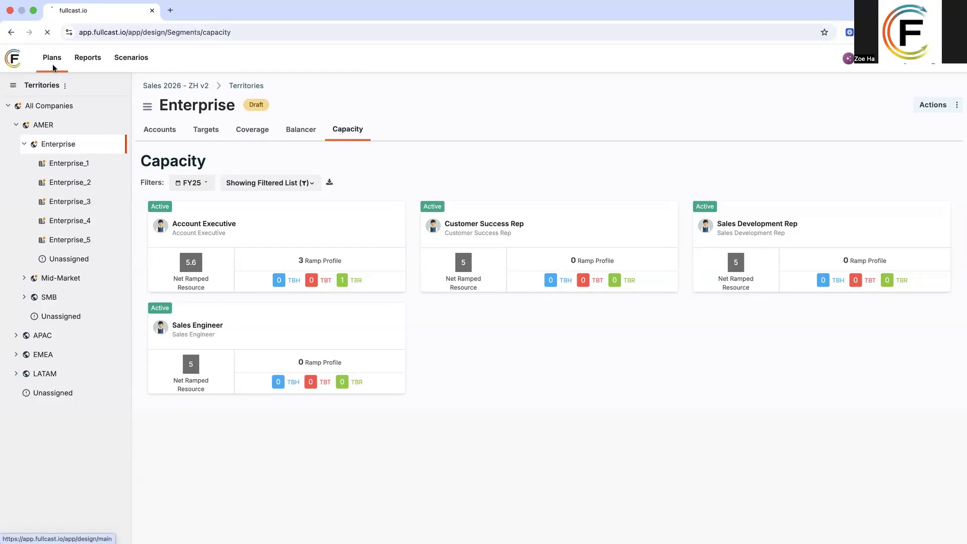
pyautogui.click(120, 376)
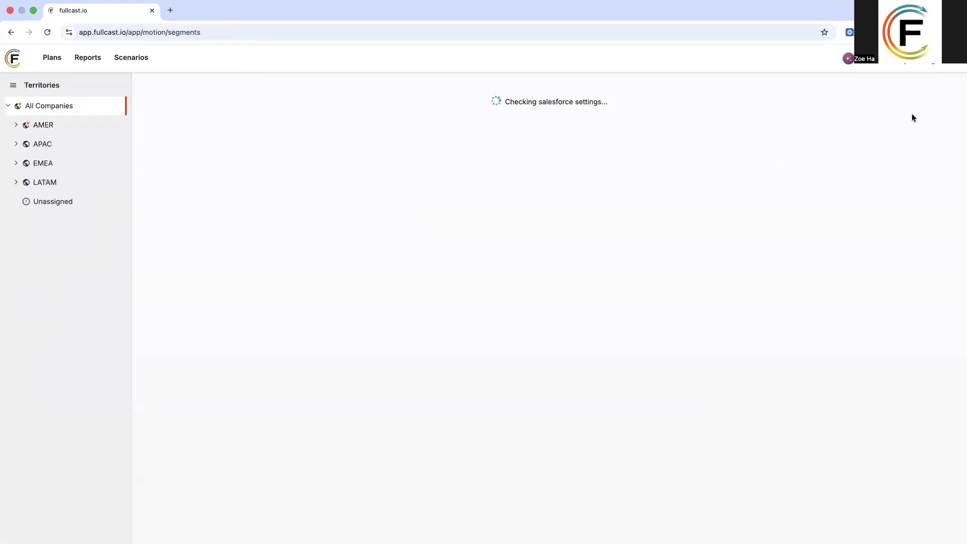
pyautogui.click(779, 103)
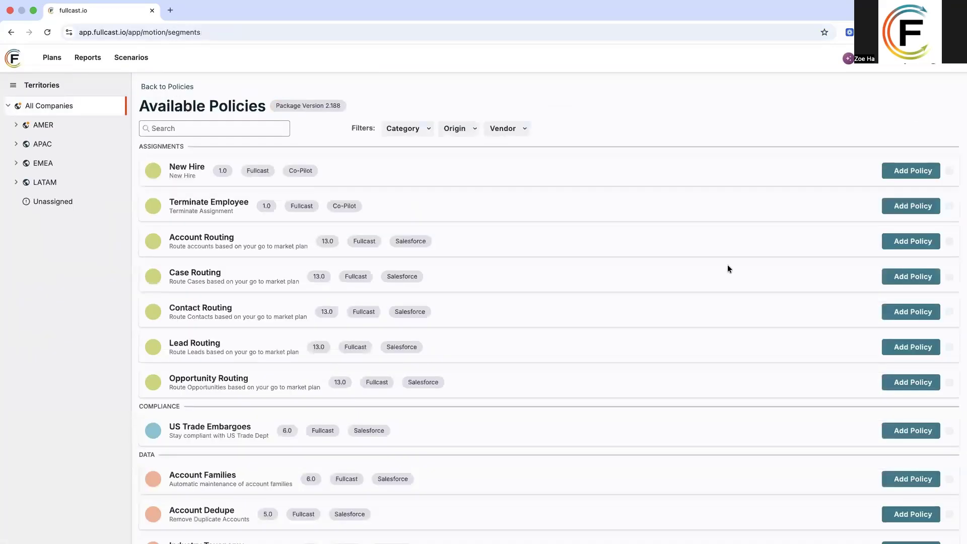
pyautogui.scroll(-5, 728, 264)
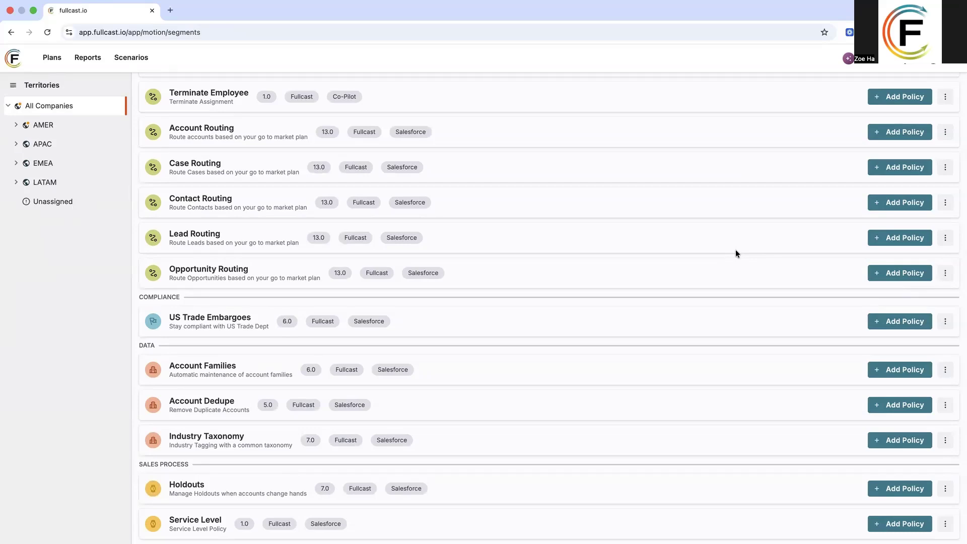
pyautogui.scroll(3, 529, 243)
pyautogui.scroll(-3, 528, 243)
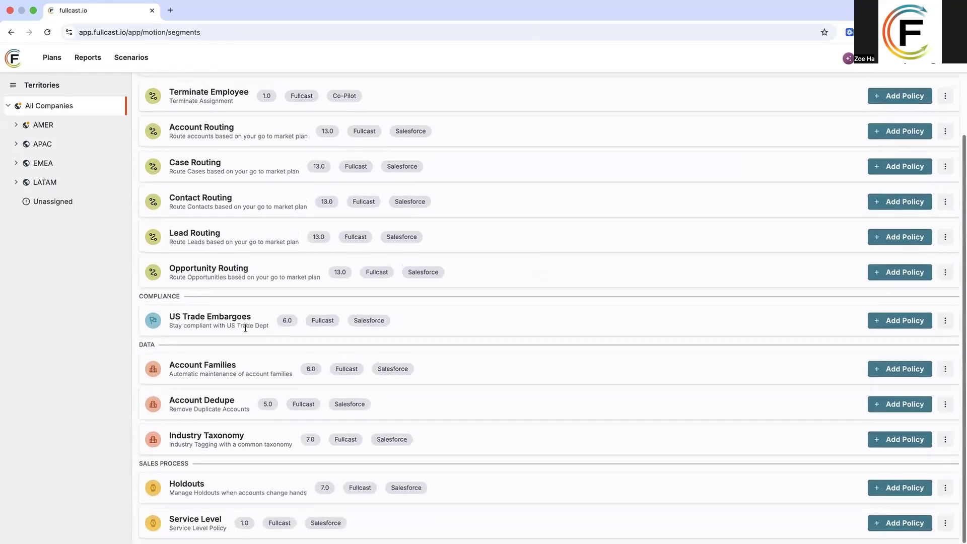
pyautogui.moveTo(171, 484); pyautogui.dragTo(245, 488)
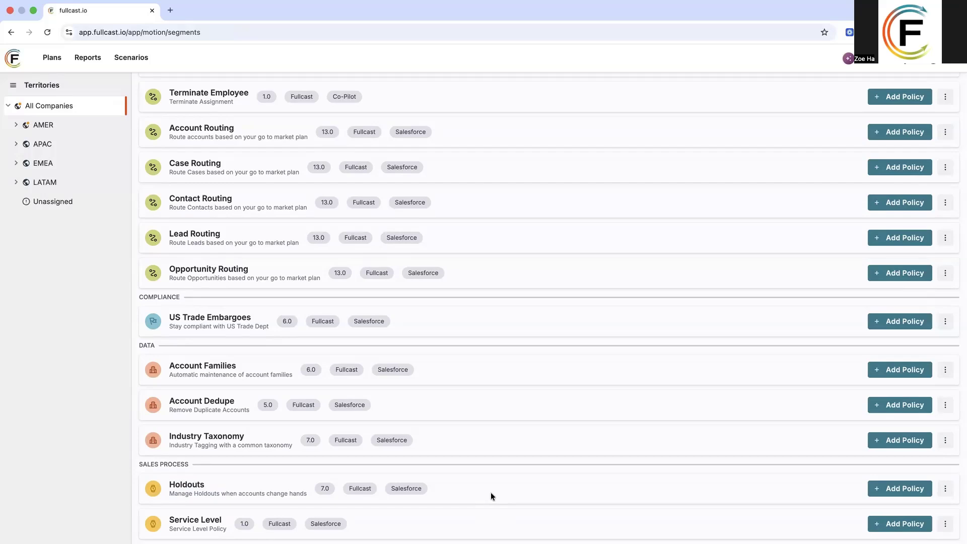
# Examine the New Hire and Terminate Employee policies in the Assignments group
pyautogui.scroll(3, 483, 490)
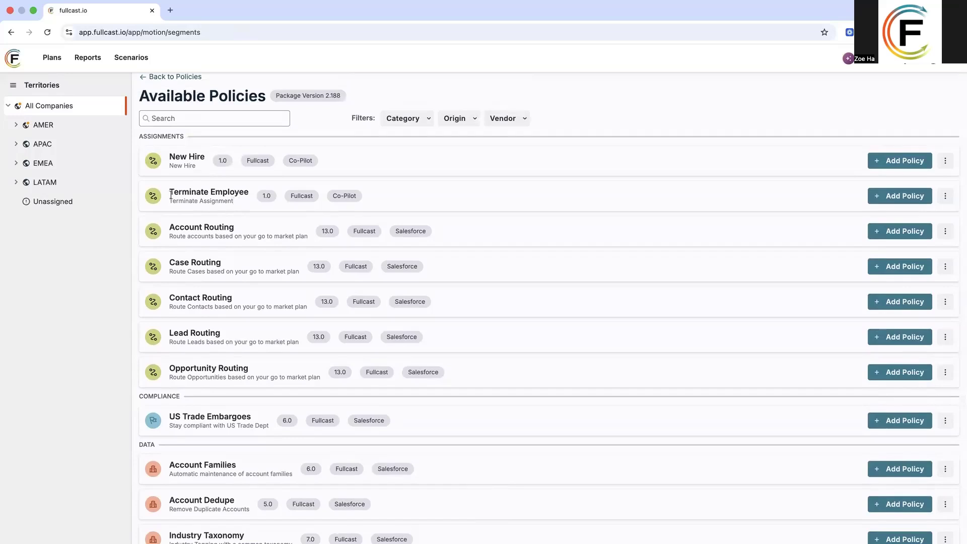
pyautogui.moveTo(169, 154); pyautogui.dragTo(212, 162)
pyautogui.moveTo(168, 190); pyautogui.dragTo(263, 194)
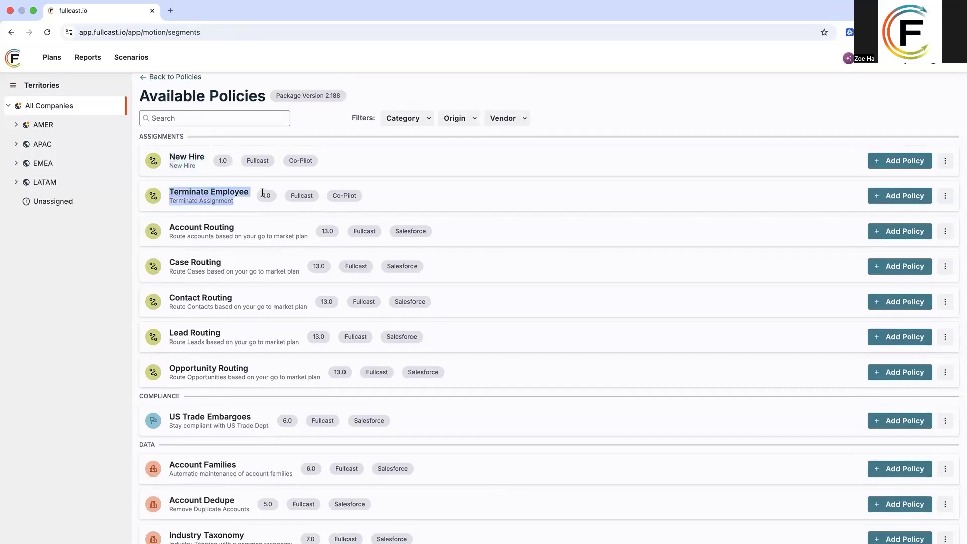
pyautogui.click(474, 205)
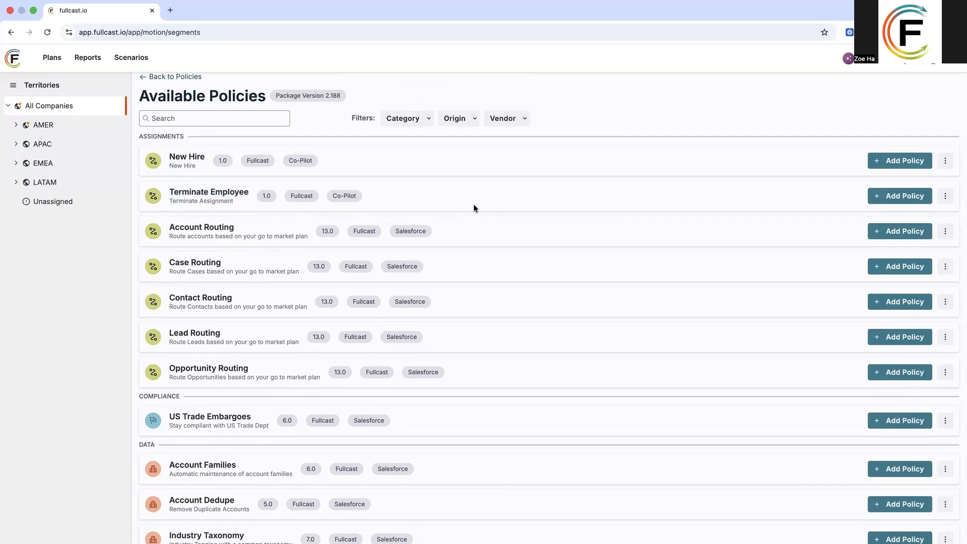
pyautogui.moveTo(168, 192); pyautogui.dragTo(253, 192)
pyautogui.click(490, 195)
pyautogui.scroll(1, 490, 196)
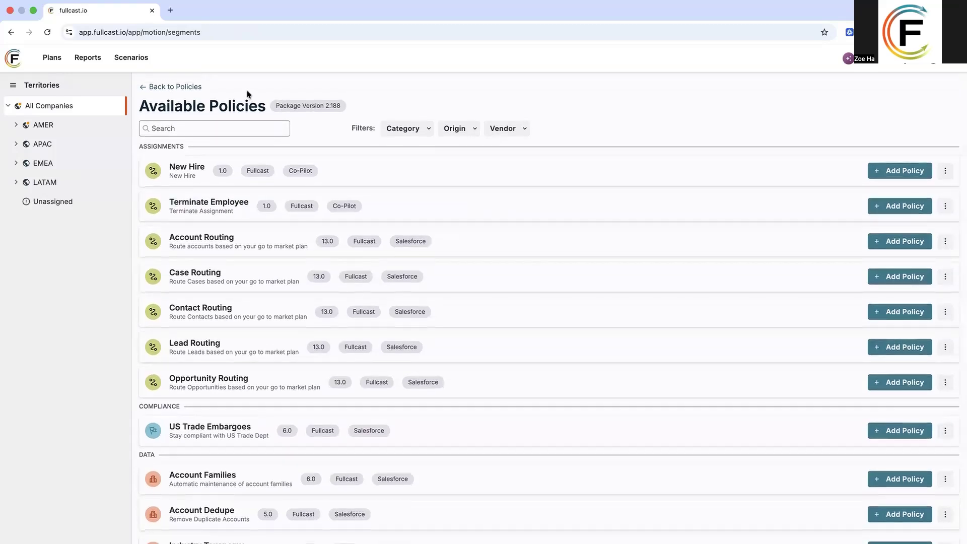